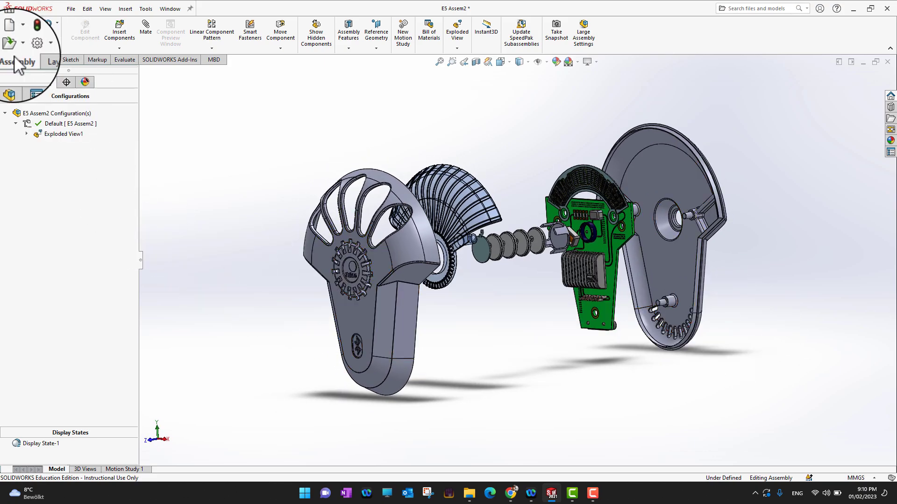
Collapse the existing Exploded View1 so the assembly is shown in its assembled state.
right_click(64, 140)
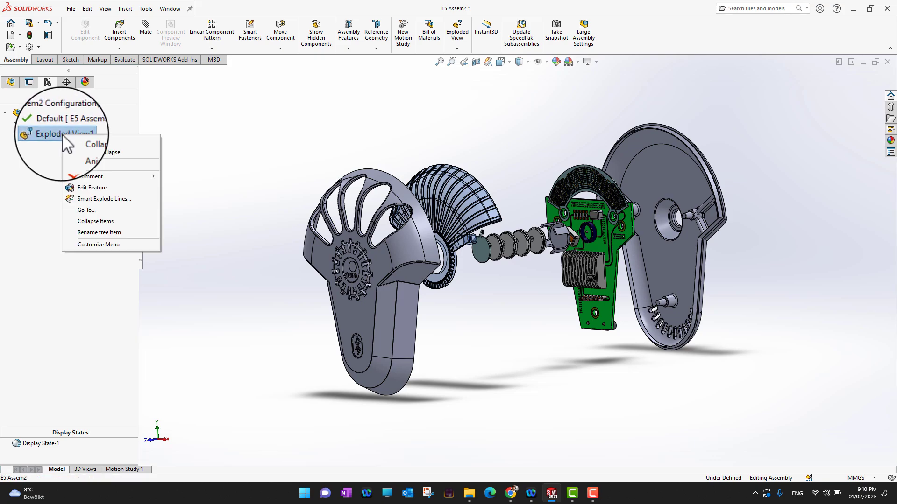
left_click(111, 228)
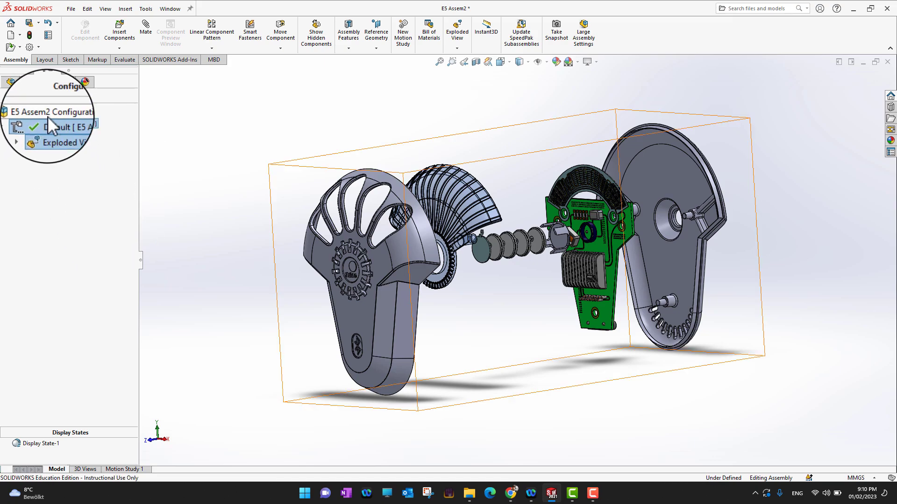
double_click(54, 136)
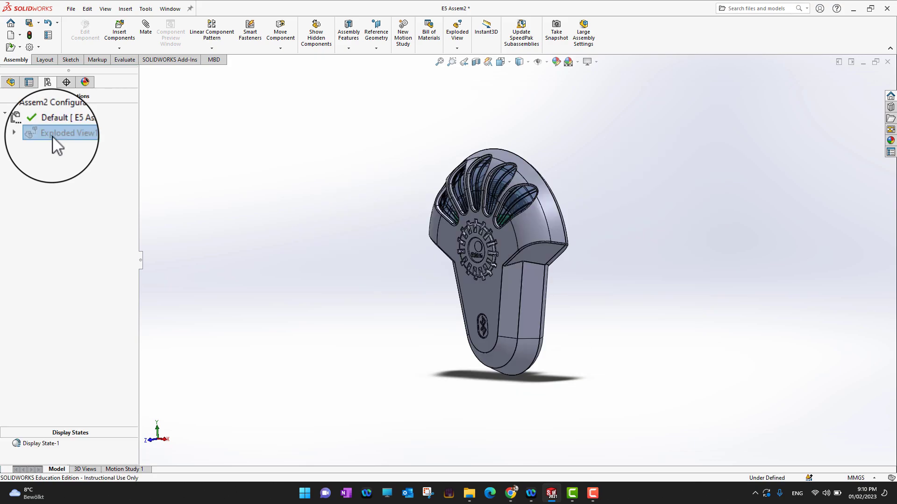
middle_click_drag(781, 390, 740, 420)
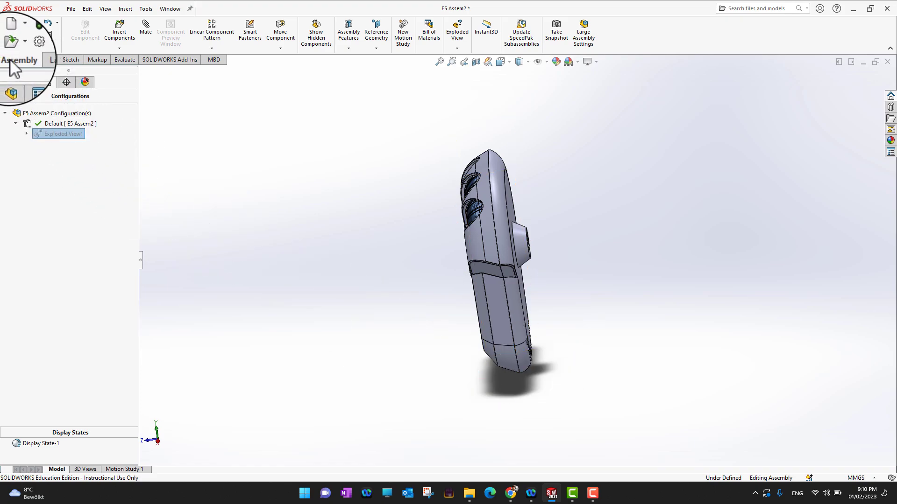
Start a new exploded view and add a step moving the rear bezel about 81 mm along Z, away from the housing.
left_click(461, 46)
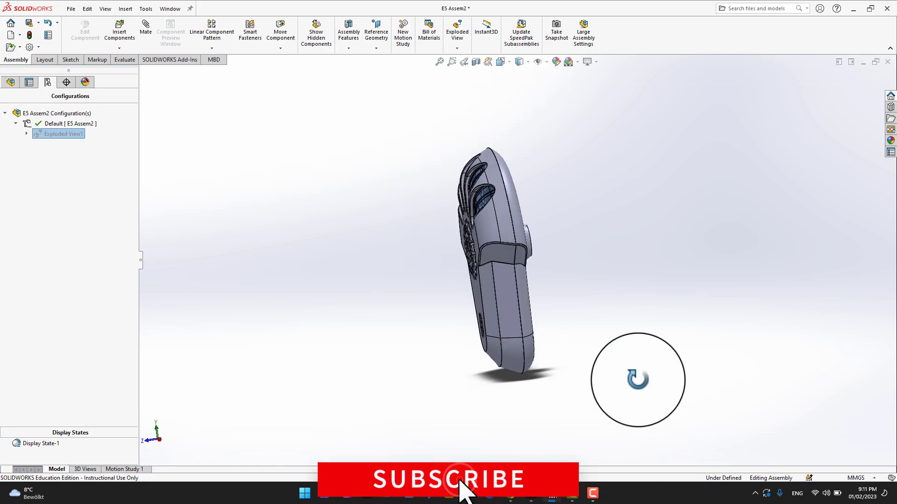
middle_click_drag(636, 378, 638, 389)
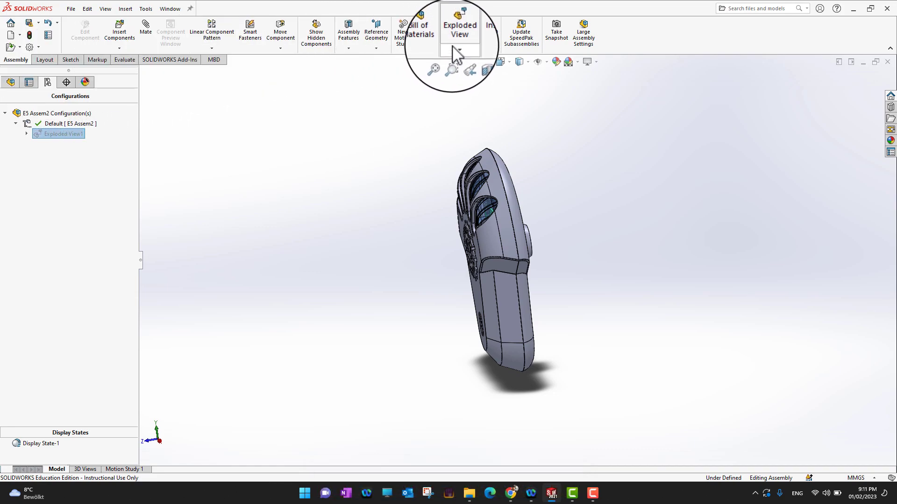
left_click(462, 60)
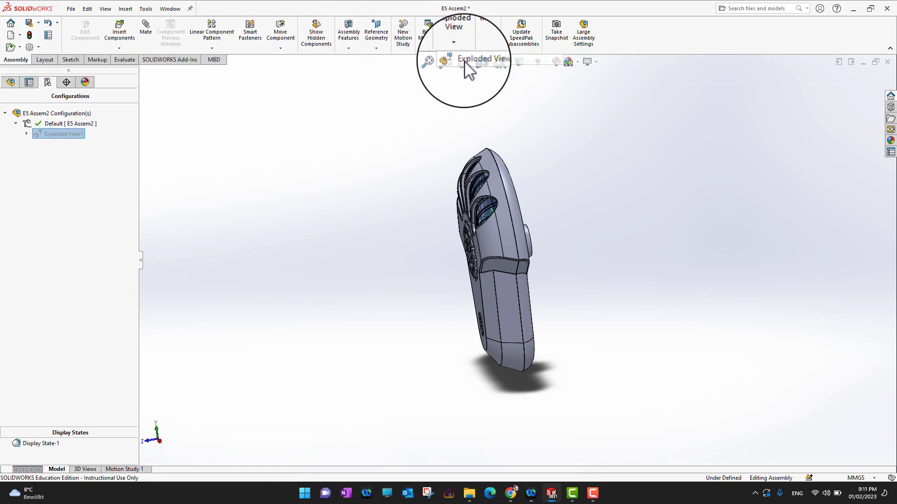
middle_click_drag(613, 355, 643, 346)
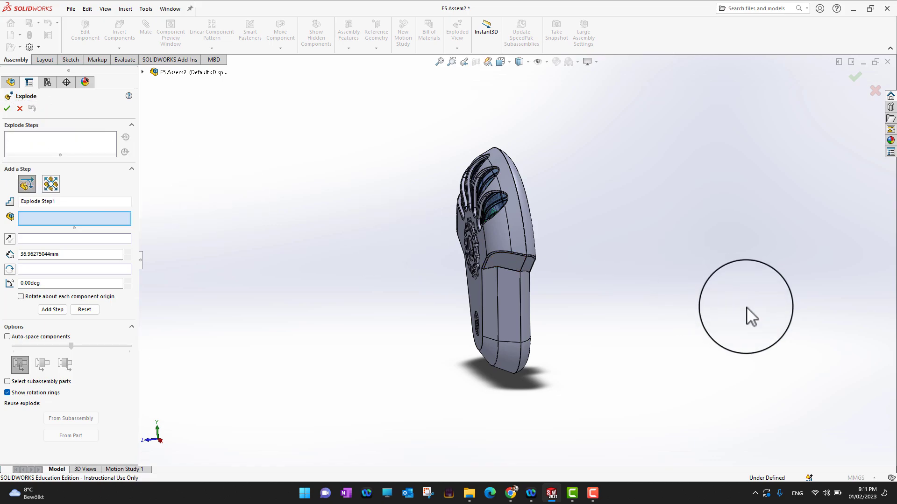
middle_click_drag(746, 307, 703, 310)
left_click(524, 214)
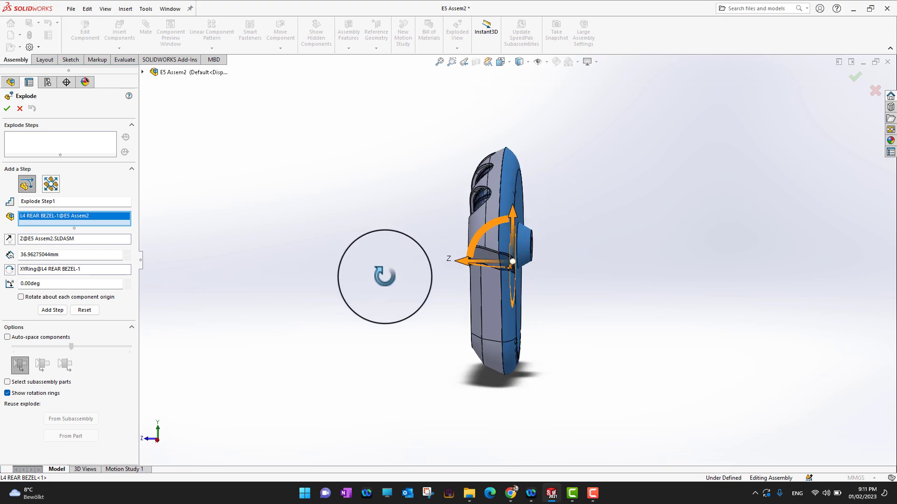
middle_click_drag(578, 314, 606, 280)
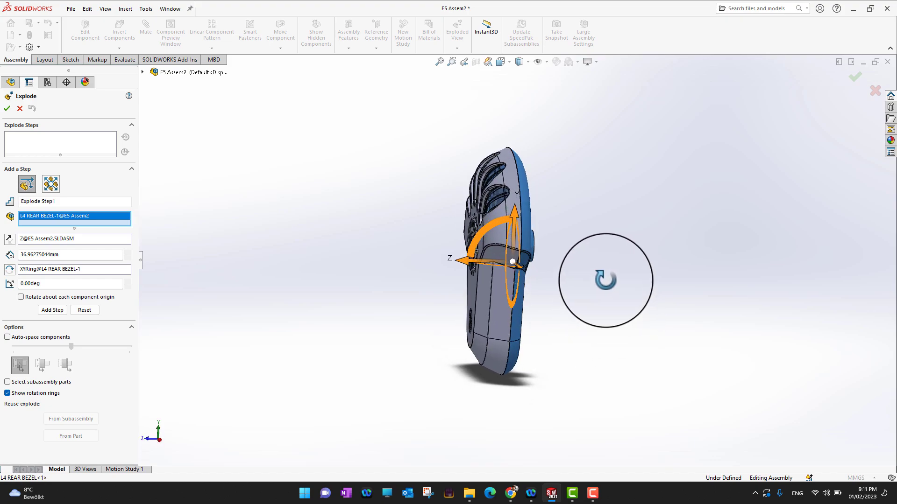
left_click_drag(465, 260, 574, 274)
middle_click_drag(699, 259, 584, 237)
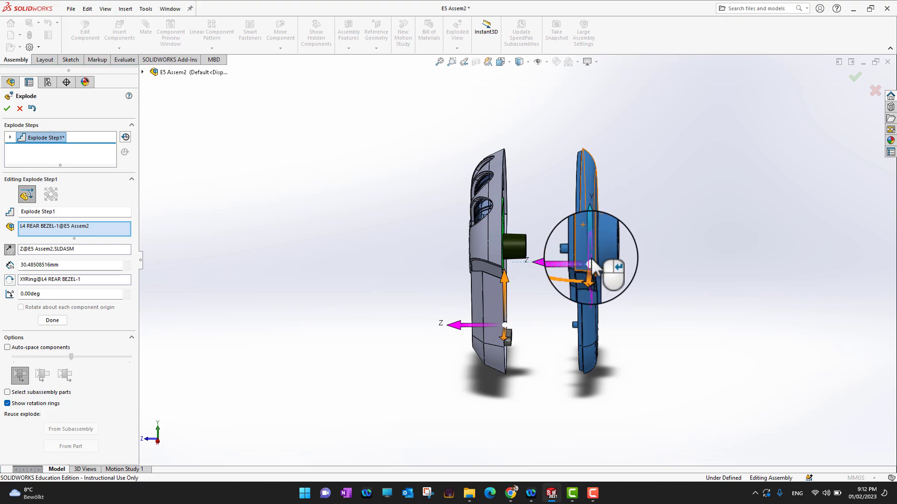
left_click_drag(581, 270, 725, 386)
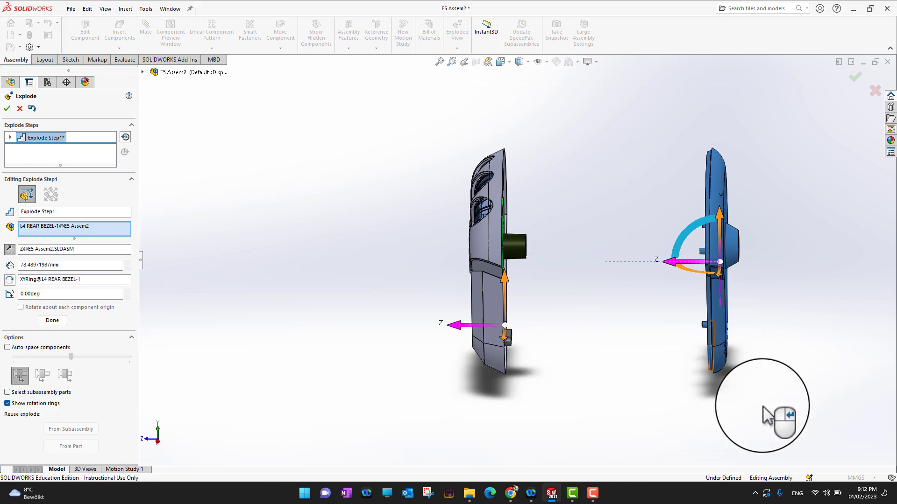
middle_click_drag(771, 417, 764, 397)
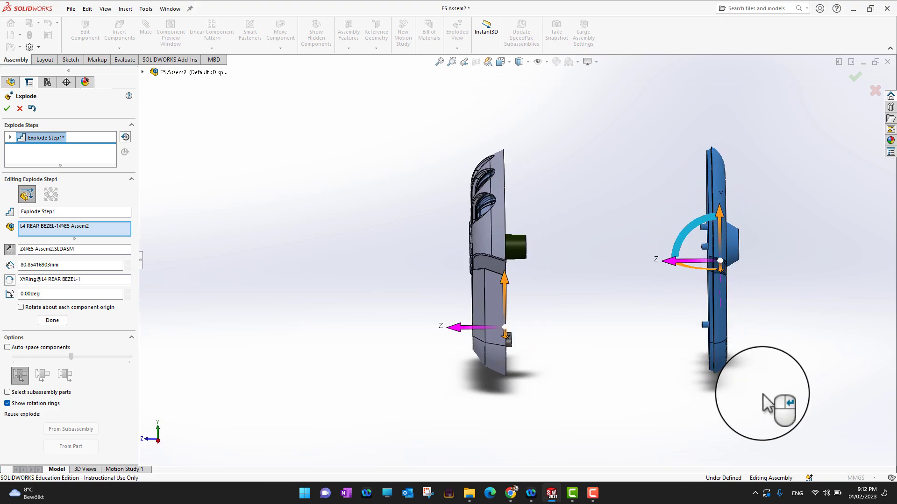
left_click(66, 323)
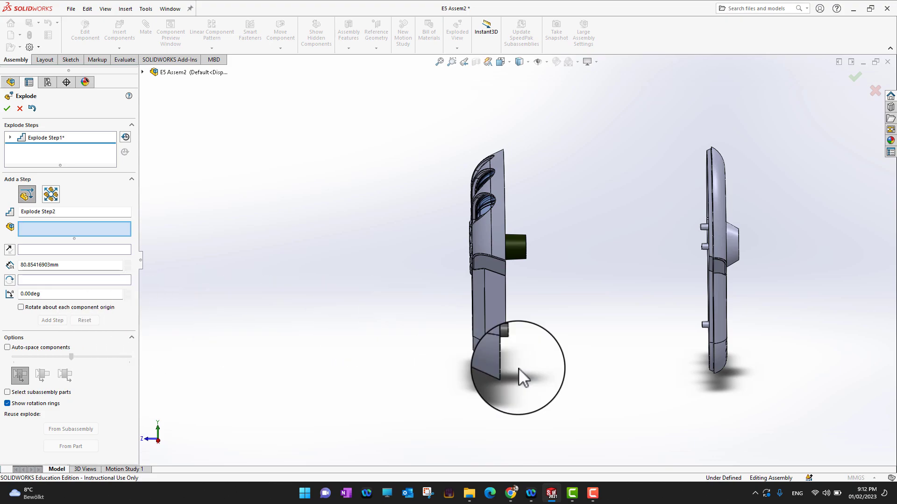
Add a second explode step moving the PC board out past the front housing along Z by about 81 mm.
middle_click_drag(673, 418, 651, 415)
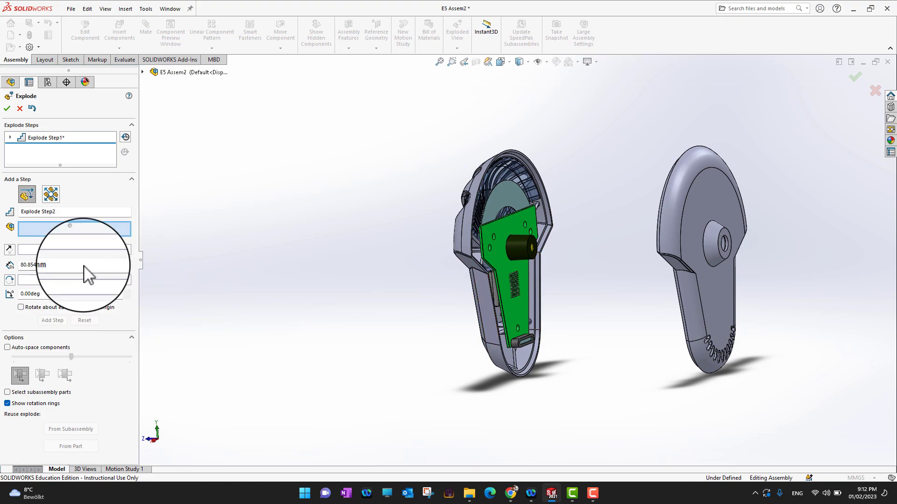
left_click(504, 257)
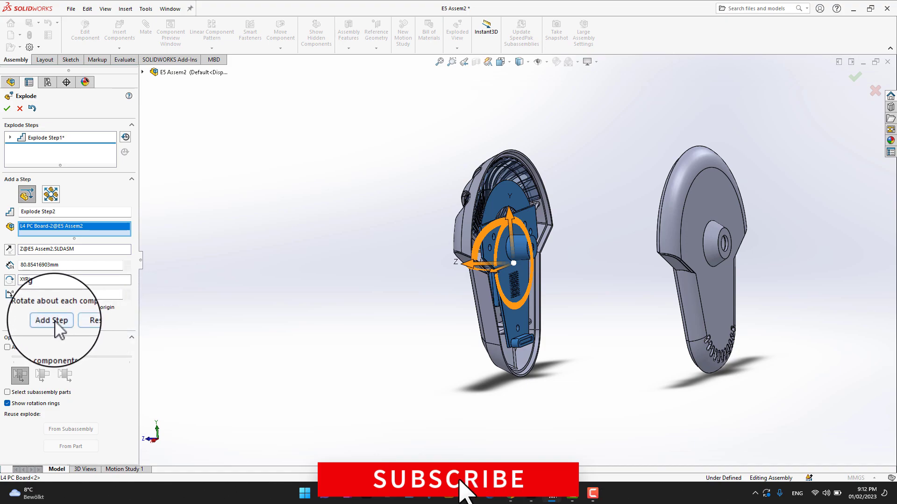
left_click(52, 320)
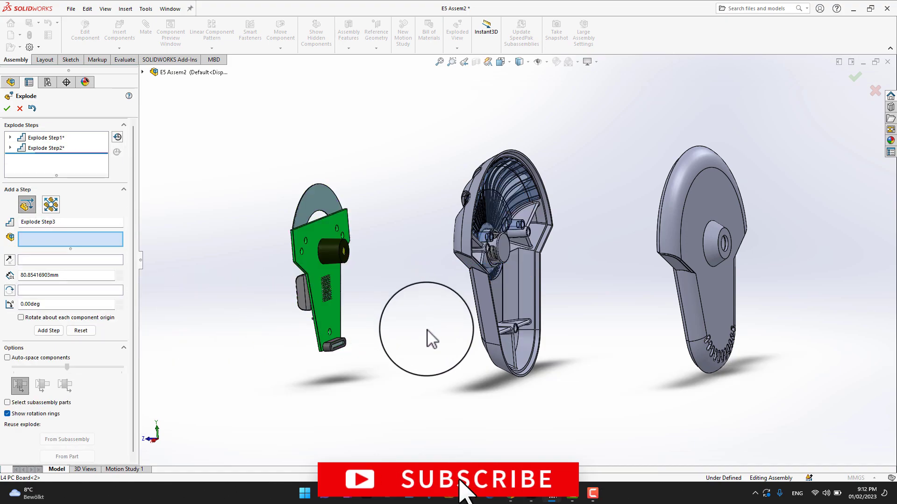
Add a third explode step for the PC board, shifting it down about 6 mm along Y.
left_click(306, 264)
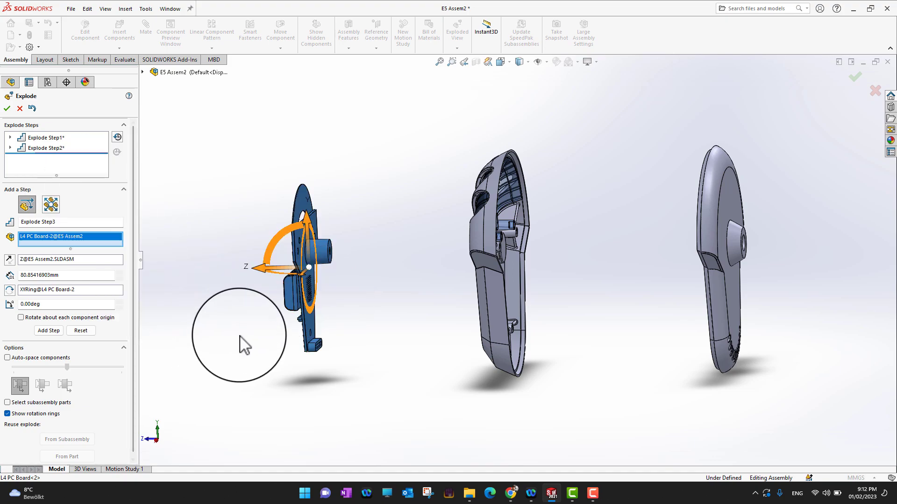
left_click_drag(260, 270, 663, 280)
left_click_drag(442, 284, 411, 271)
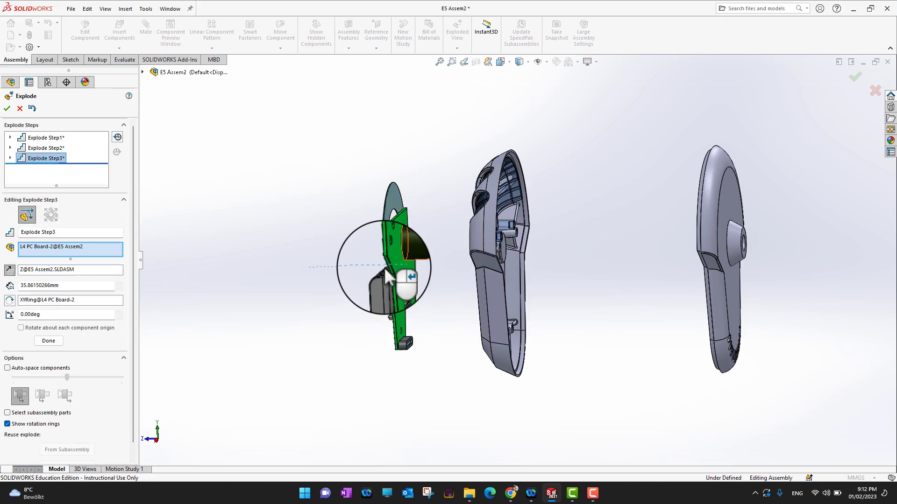
left_click_drag(397, 216, 406, 162)
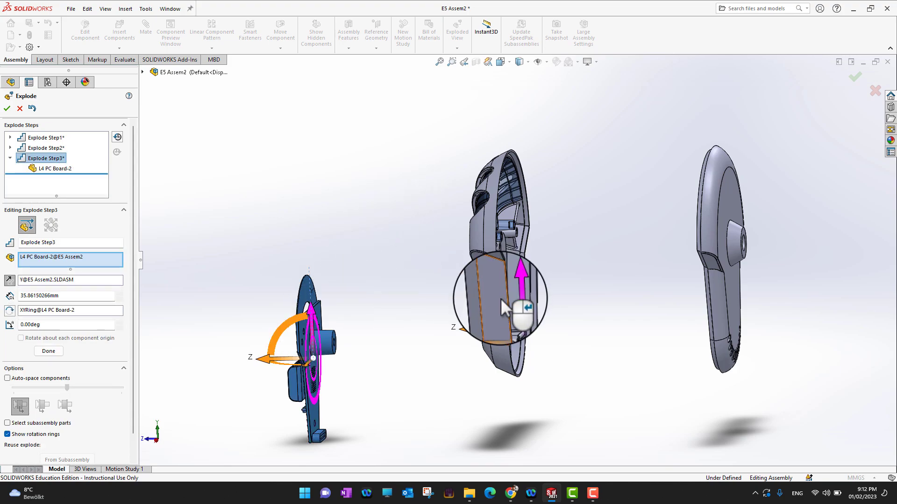
left_click_drag(312, 314, 344, 209)
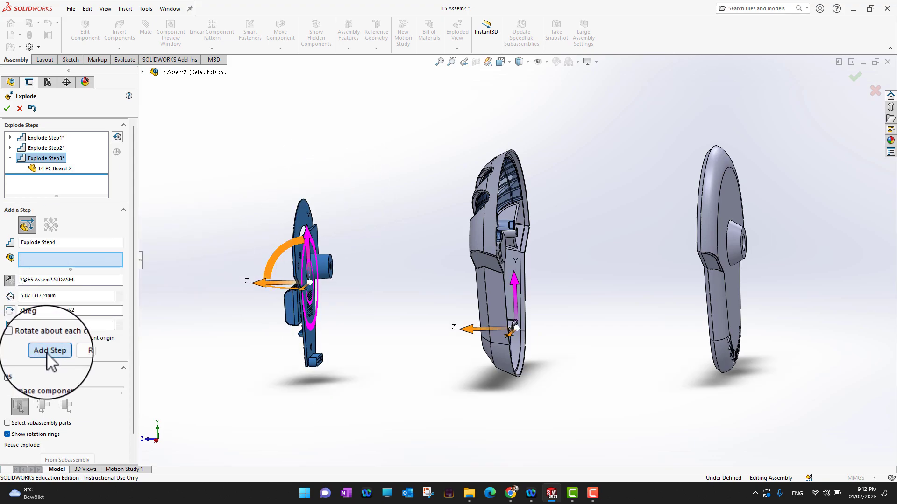
left_click(48, 351)
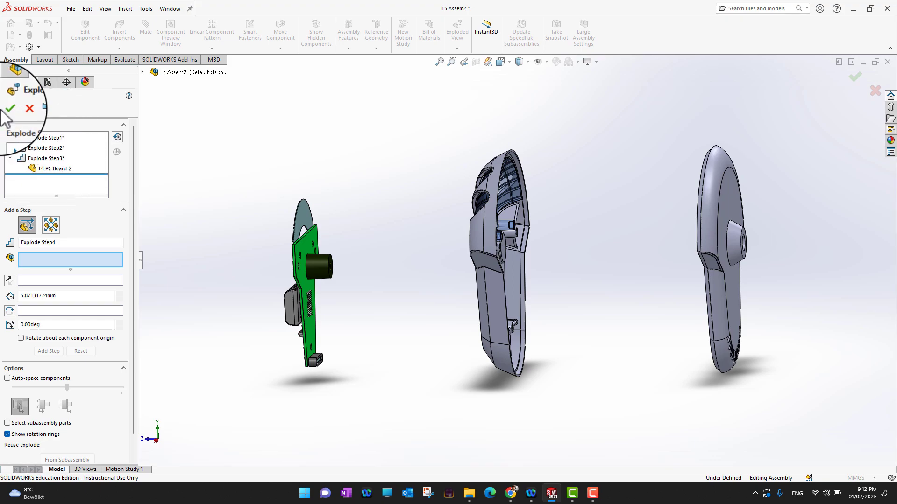
Finish the new exploded view, keeping its three explode steps.
right_click(39, 160)
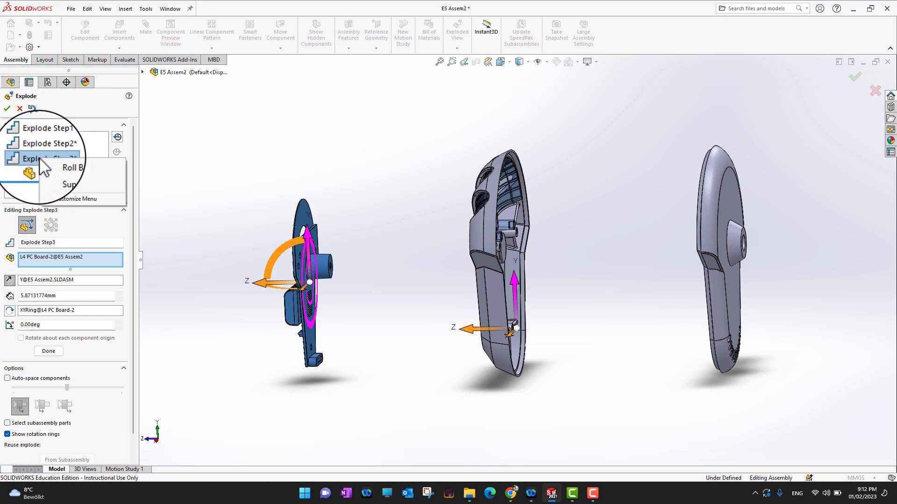
left_click(71, 106)
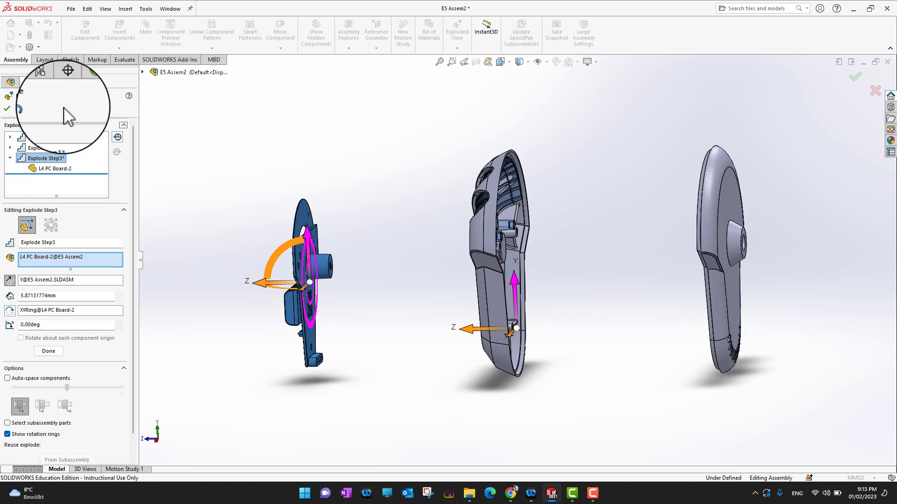
left_click(8, 108)
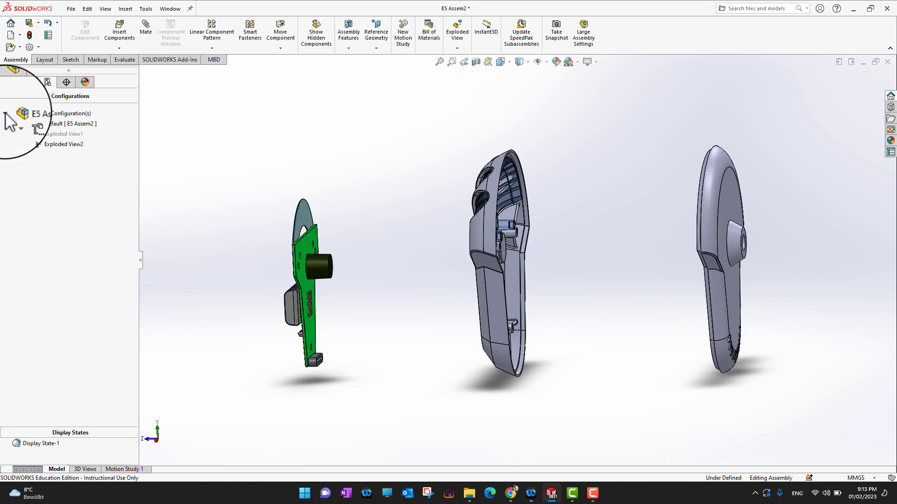
Reposition the exploded PC board along Z so it sits between the front housing and the rear bezel.
middle_click_drag(436, 401, 406, 372)
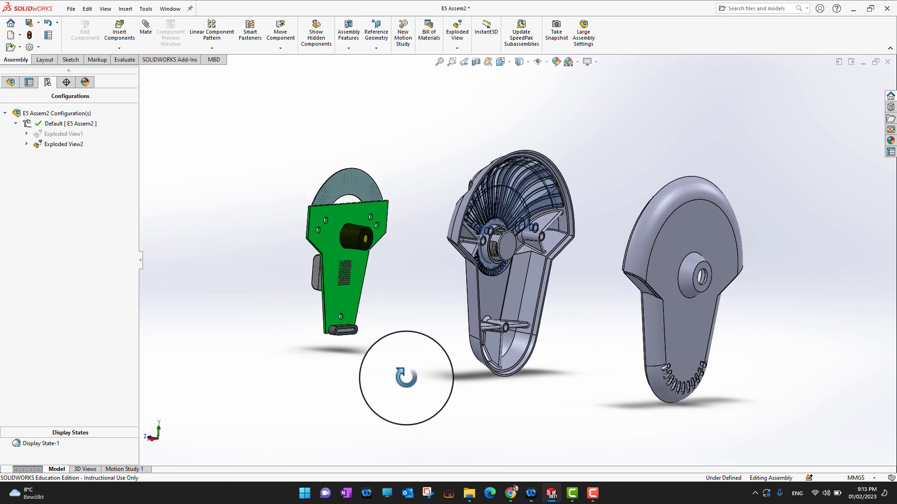
left_click(326, 253)
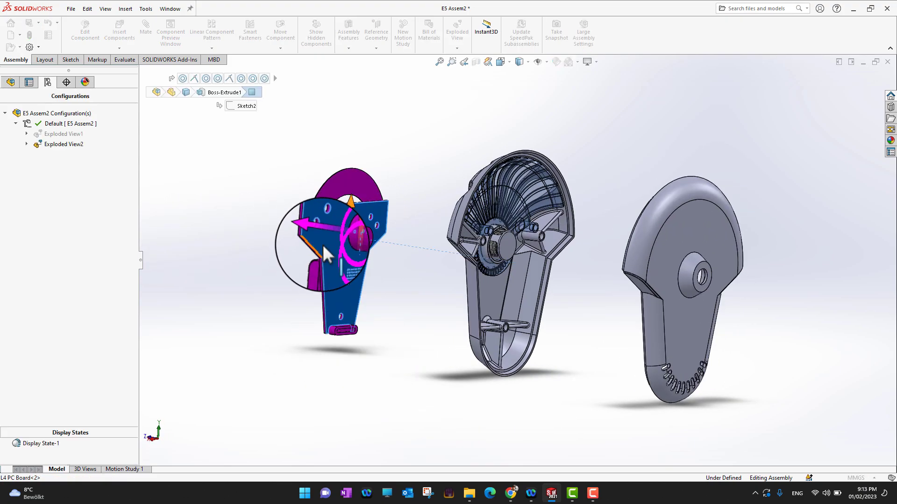
left_click_drag(311, 242, 608, 299)
left_click(356, 335)
middle_click_drag(356, 335, 392, 345)
middle_click_drag(393, 344, 346, 326)
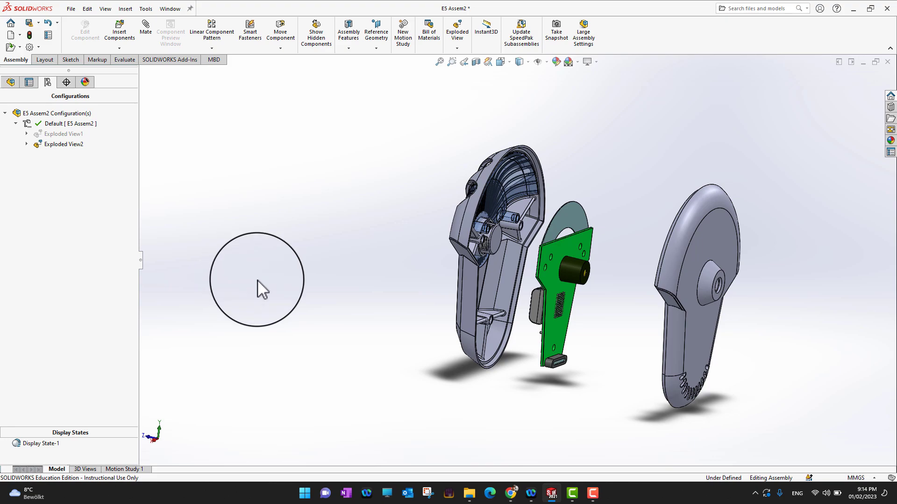
middle_click_drag(262, 280, 270, 261)
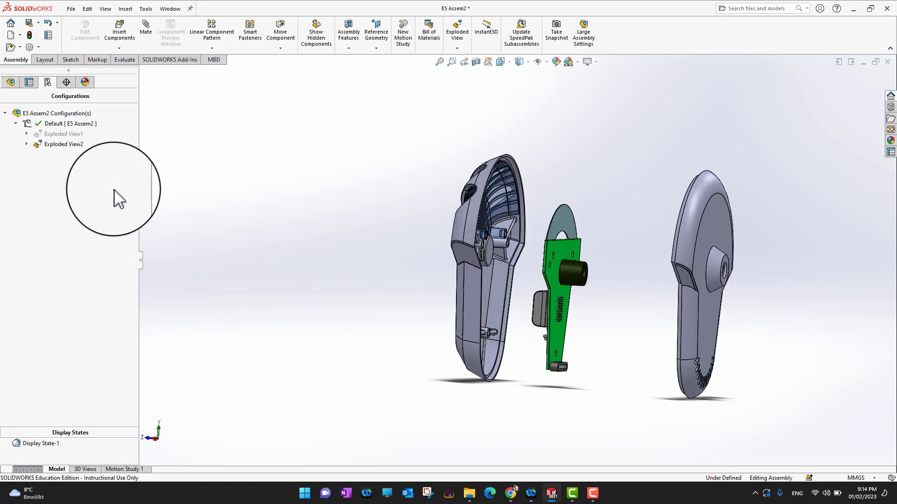
Make a drawing from the assembly with the basic Drawing template and a standard A3 (ISO) sheet.
left_click(70, 9)
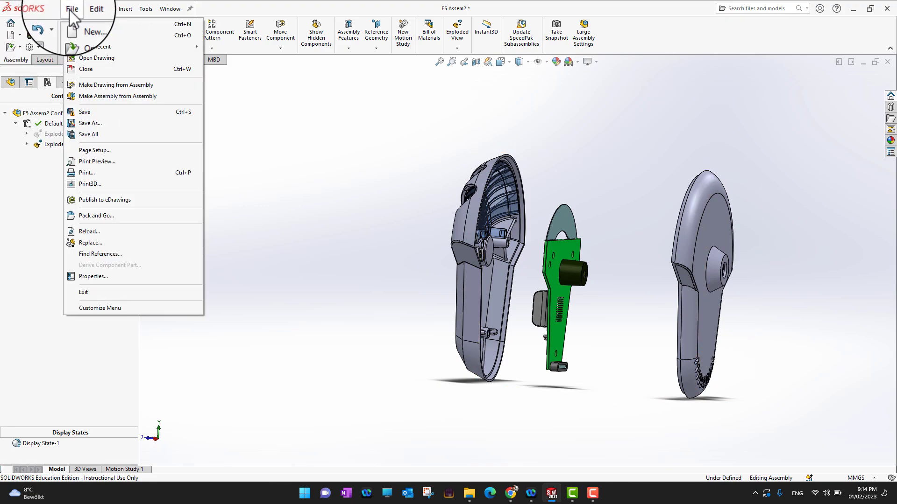
left_click(119, 87)
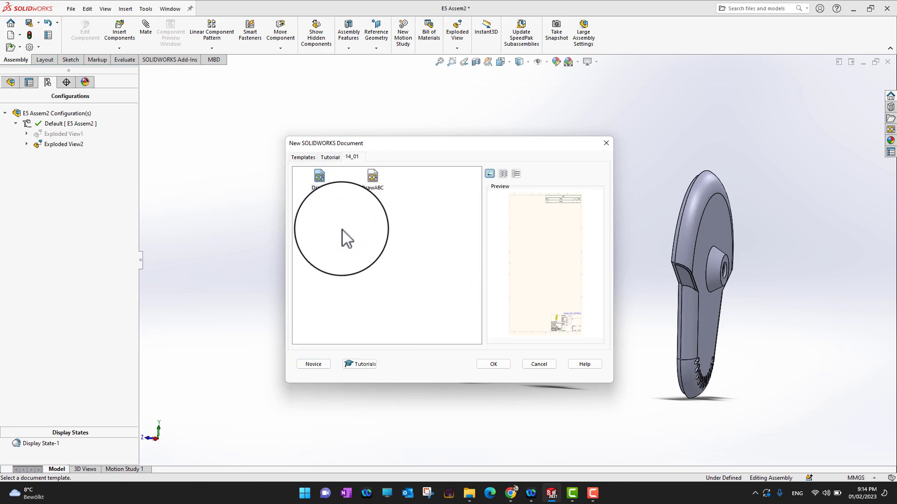
left_click(313, 364)
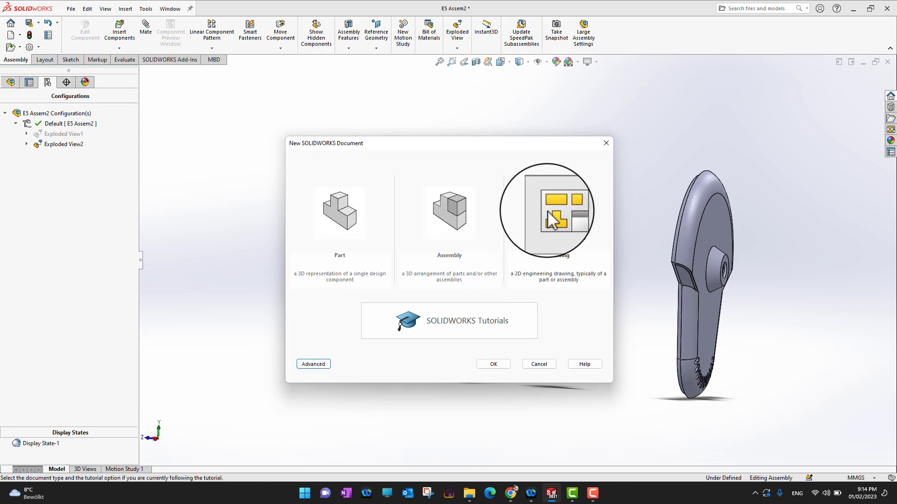
left_click(555, 216)
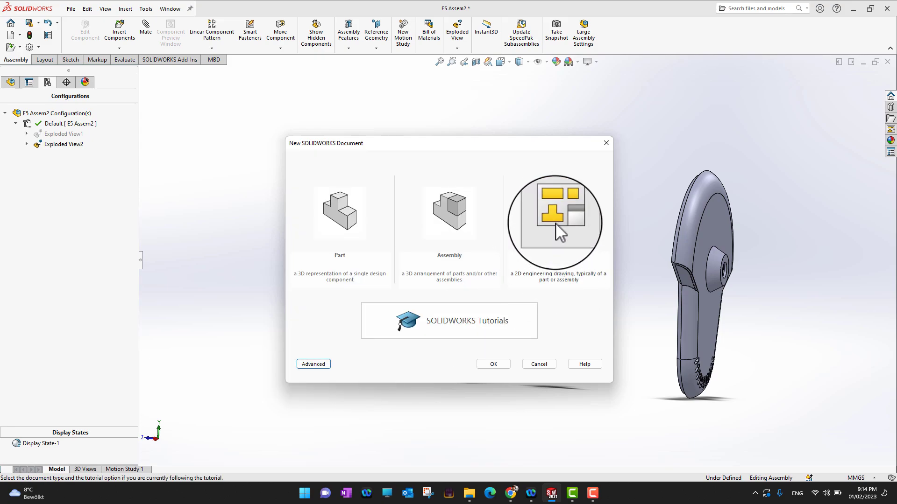
left_click(497, 364)
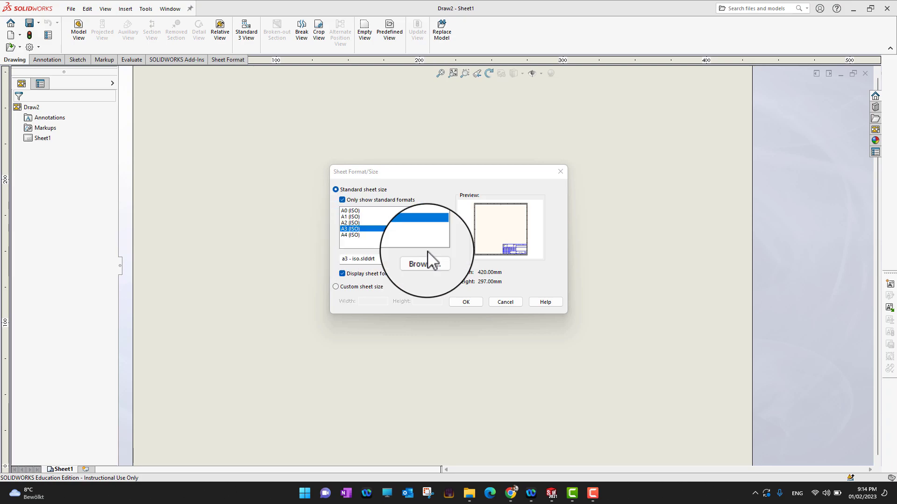
left_click(465, 302)
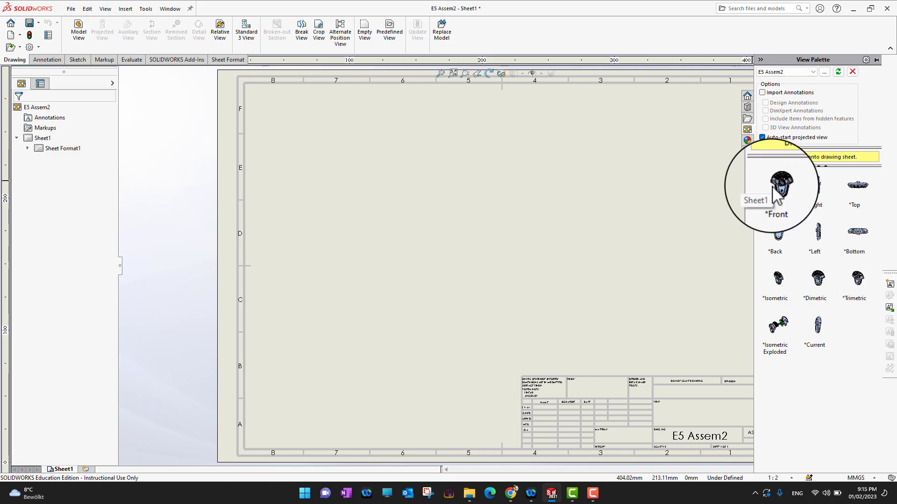
Place the assembly's front view with projected side, isometric and top views on the sheet, and nudge the front view up slightly.
left_click_drag(779, 189, 333, 282)
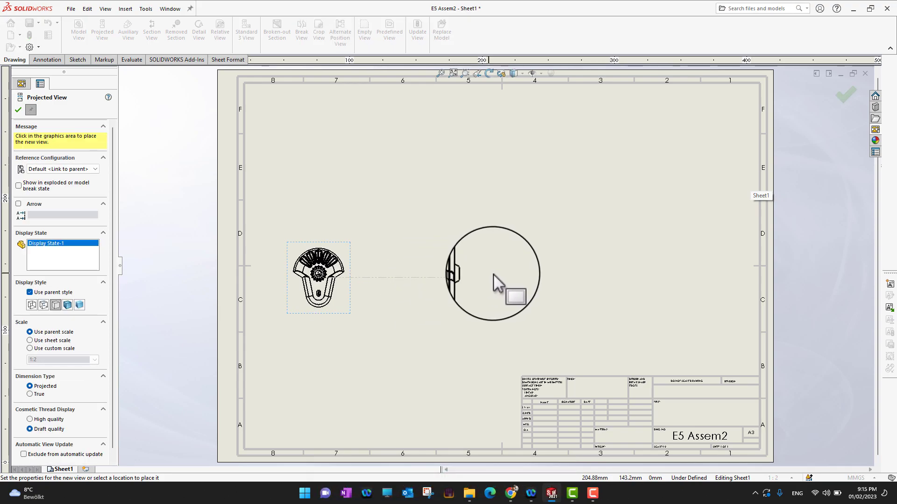
left_click(498, 274)
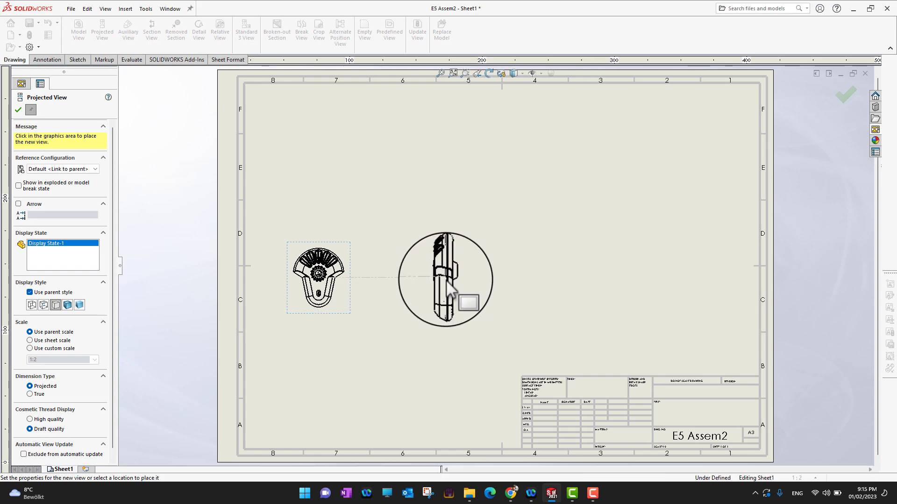
left_click(447, 281)
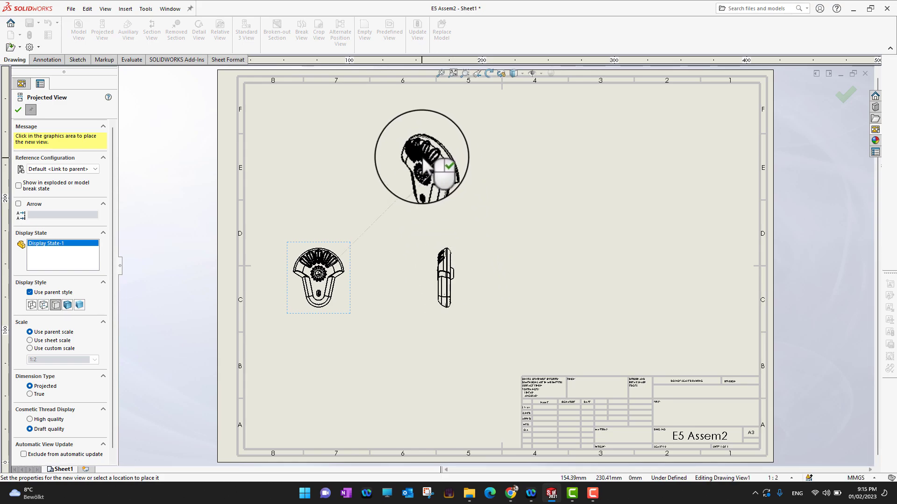
left_click(426, 163)
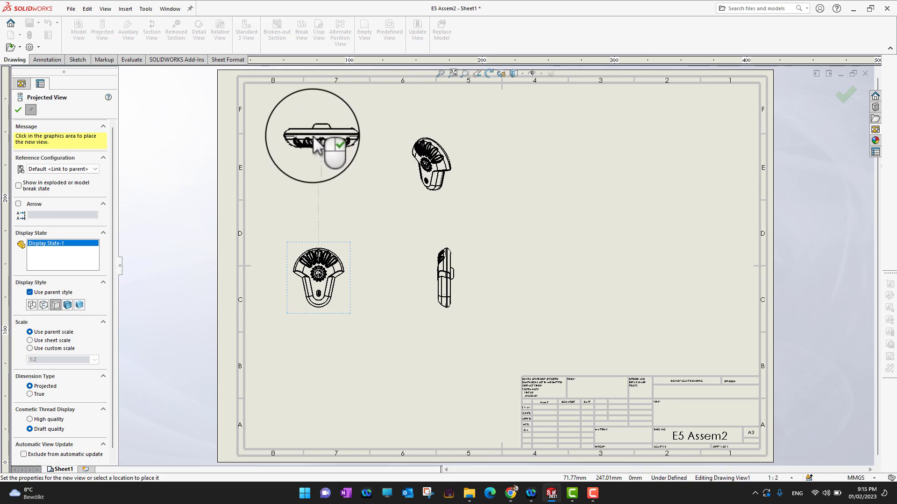
left_click(318, 143)
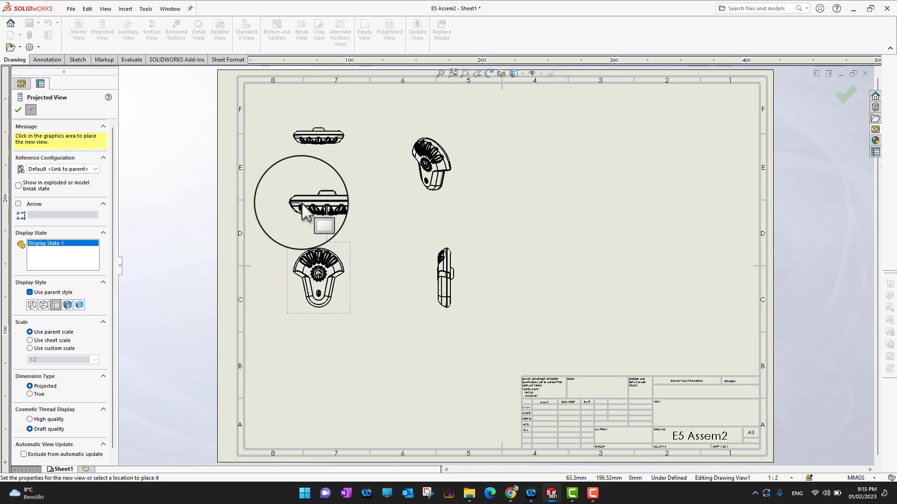
key("Escape")
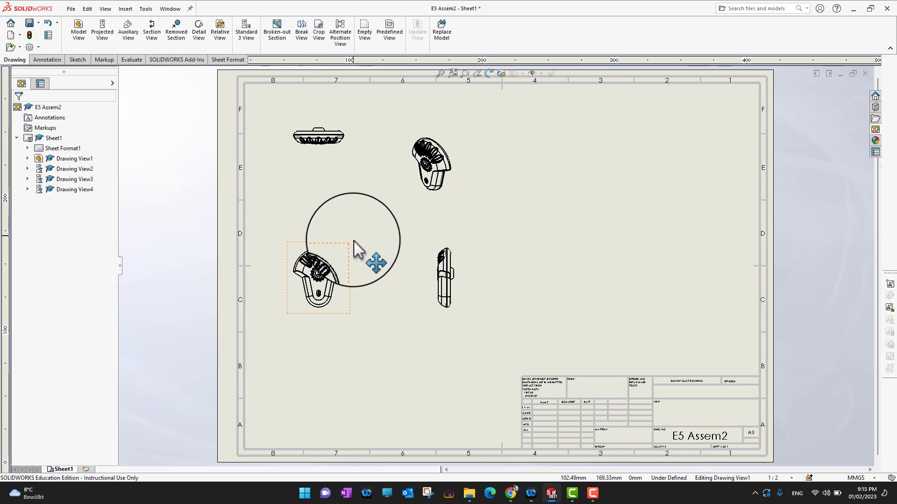
mouse_move(356, 277)
left_mouse_down()
mouse_move(375, 277)
mouse_move(344, 274)
mouse_move(373, 235)
mouse_move(400, 279)
mouse_move(343, 280)
mouse_move(369, 237)
mouse_move(408, 240)
mouse_move(394, 279)
mouse_move(369, 282)
mouse_move(372, 244)
mouse_move(411, 242)
mouse_move(356, 286)
mouse_move(313, 260)
mouse_move(341, 237)
mouse_move(406, 236)
mouse_move(391, 283)
mouse_move(322, 274)
mouse_move(372, 204)
mouse_move(404, 222)
mouse_move(414, 282)
mouse_move(354, 317)
mouse_move(340, 313)
mouse_move(339, 257)
mouse_move(372, 258)
mouse_move(386, 293)
mouse_move(344, 292)
mouse_move(356, 262)
left_mouse_up()
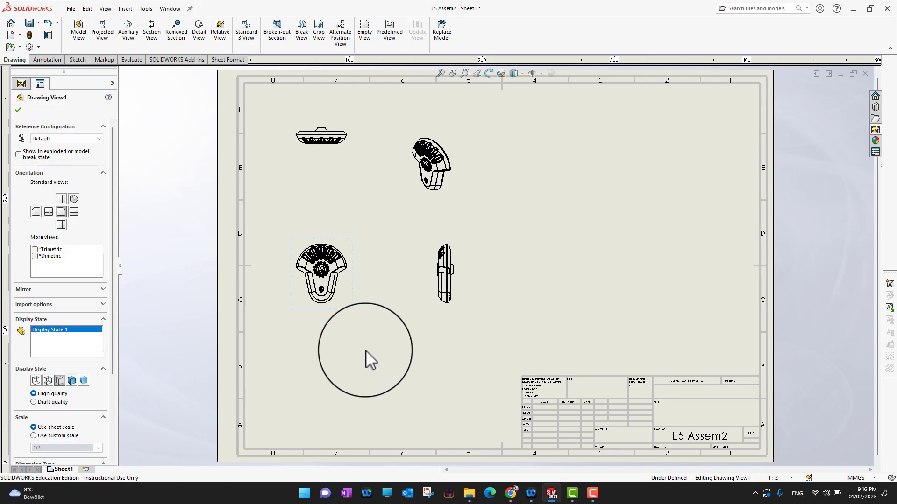
Try the Shaded With Edges display style on the front view.
left_click(366, 351)
left_click(351, 302)
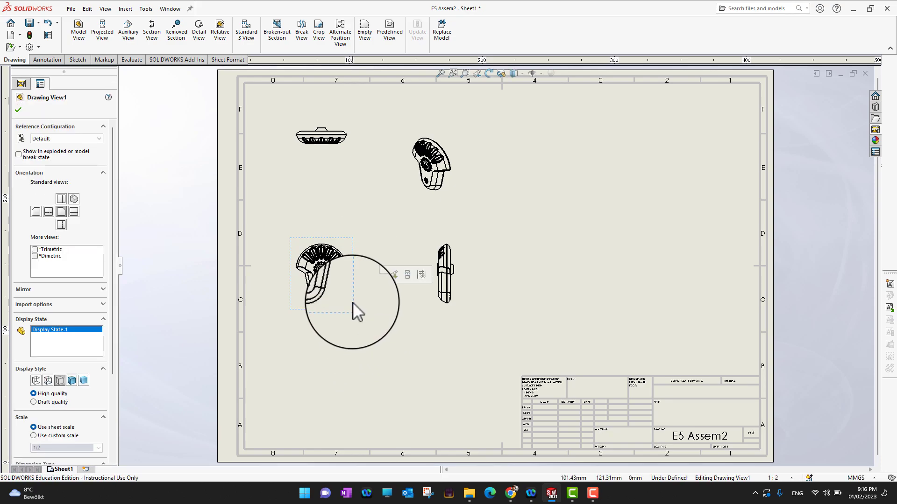
left_click(74, 383)
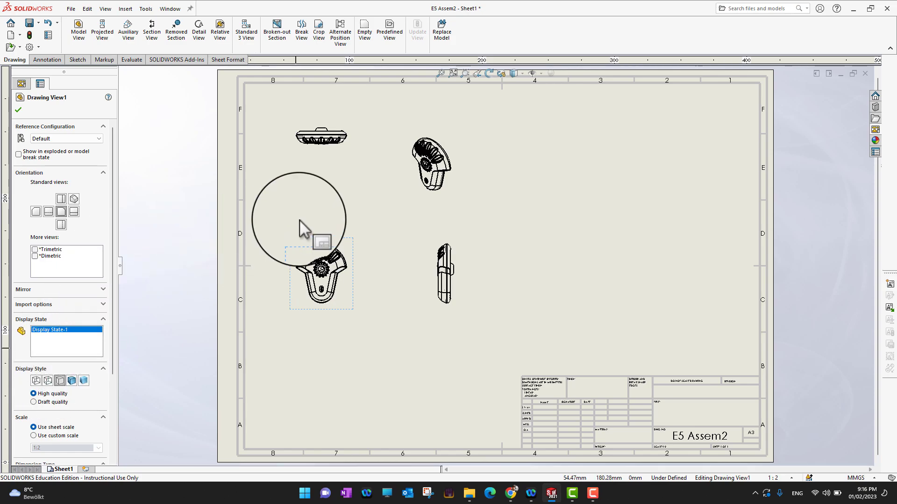
left_click(18, 109)
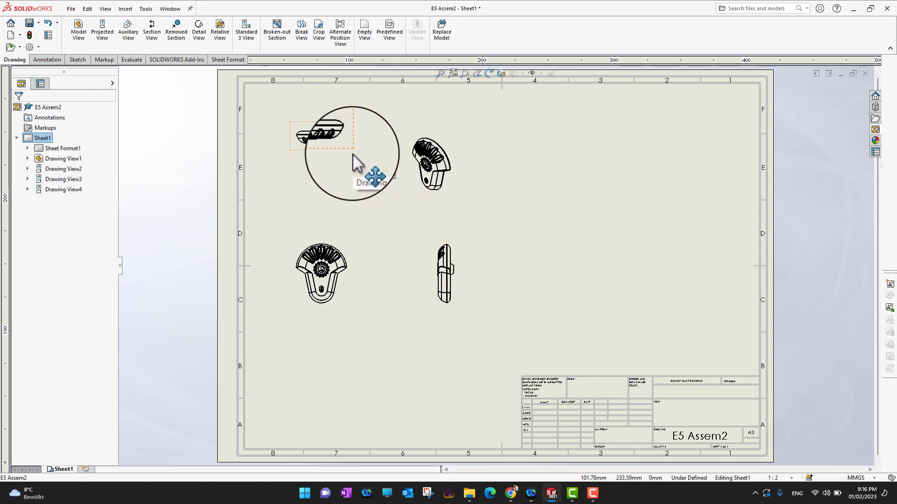
Set the top view's display style to Shaded With Edges, independent of its parent view.
left_click(353, 156)
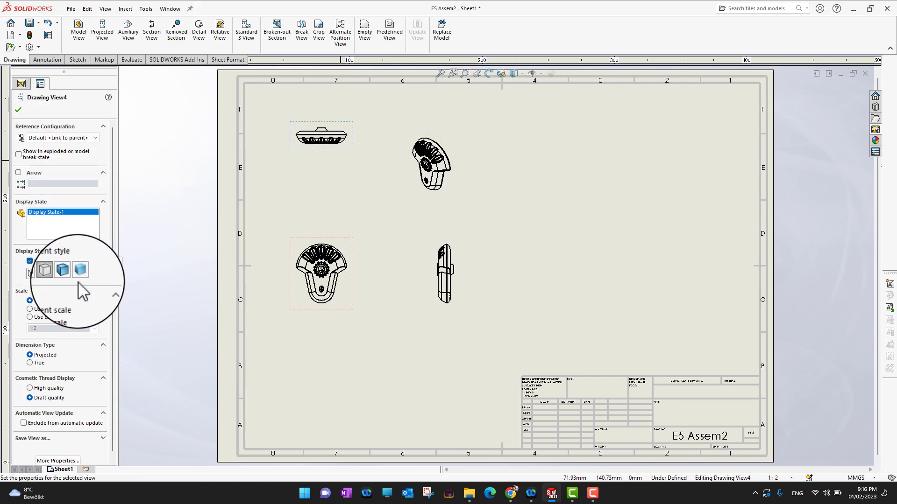
left_click(70, 273)
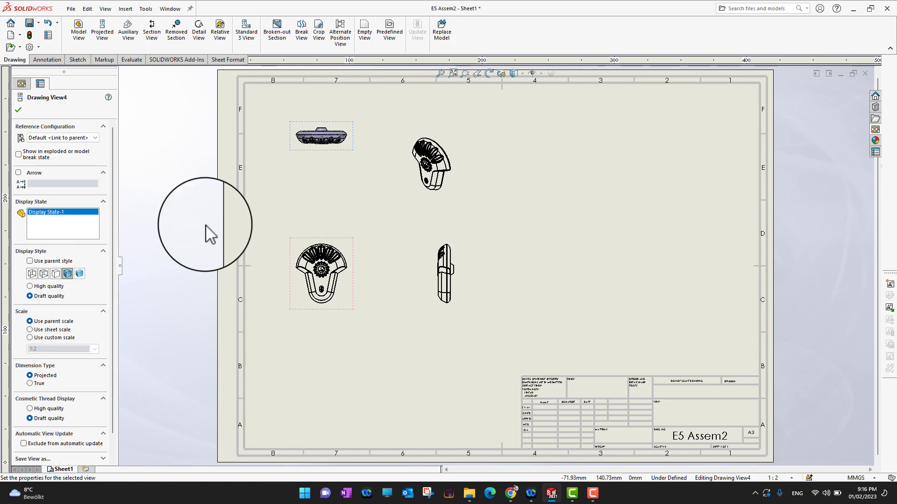
left_click(19, 109)
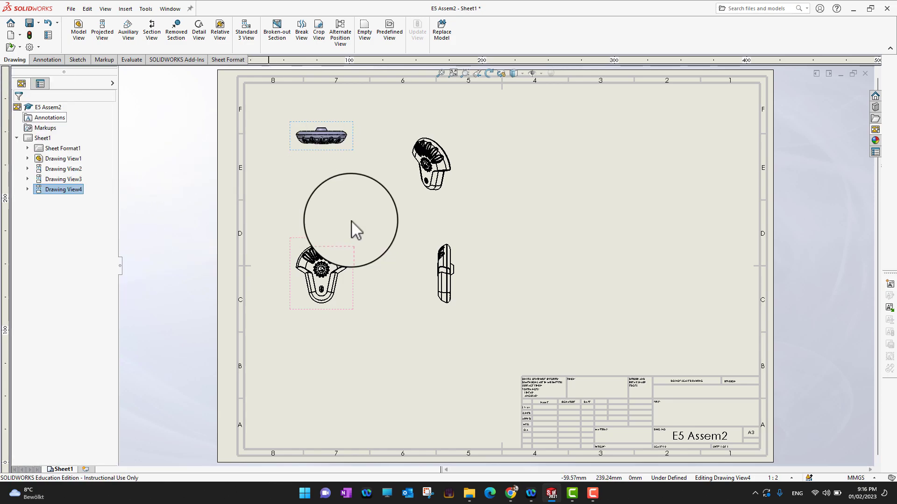
left_click(404, 334)
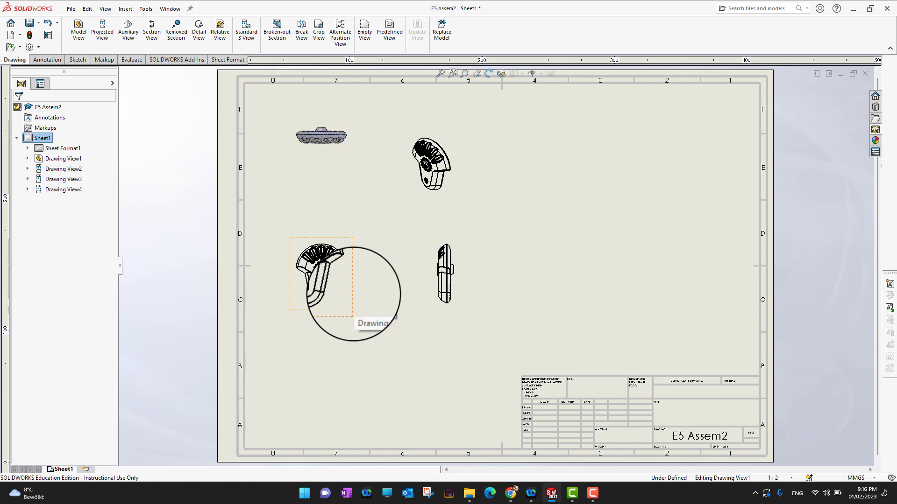
left_click(352, 294)
scroll(71, 287, "down", 3)
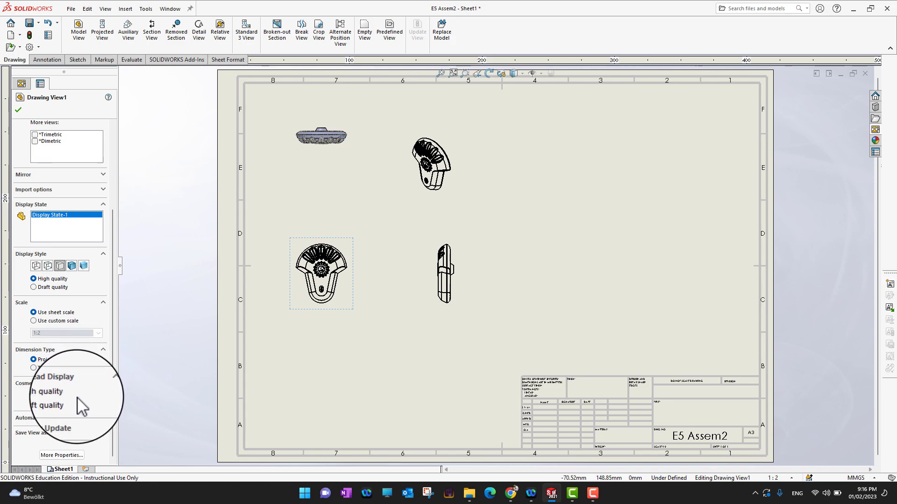
scroll(76, 360, "up", 3)
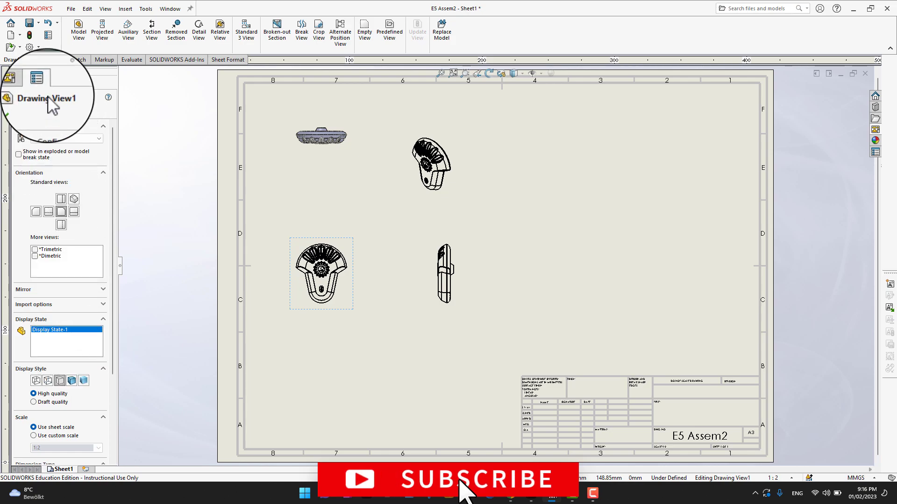
left_click(18, 112)
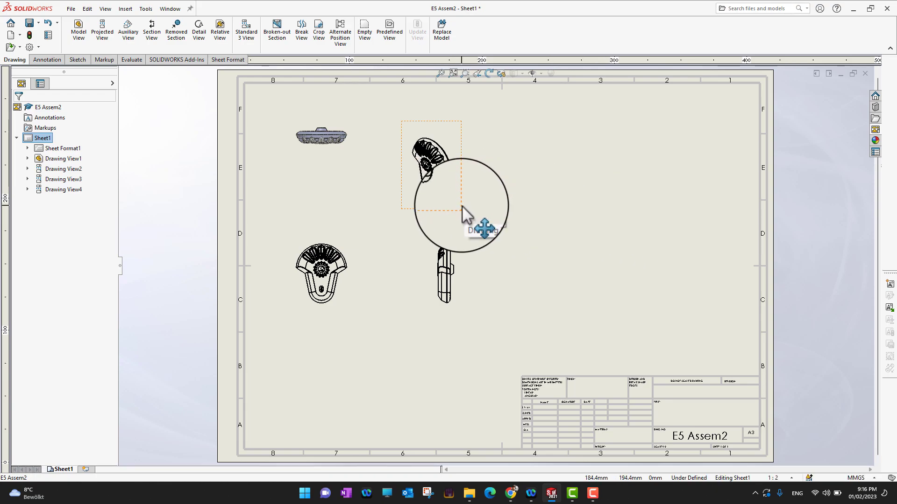
Copy the isometric view to the empty area beside the other views and show the copy in its exploded state.
left_click(462, 206)
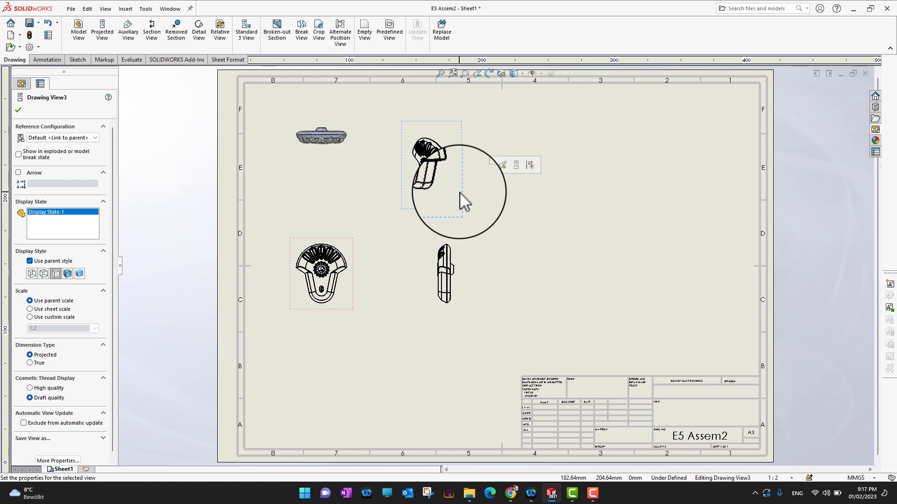
left_click(592, 195)
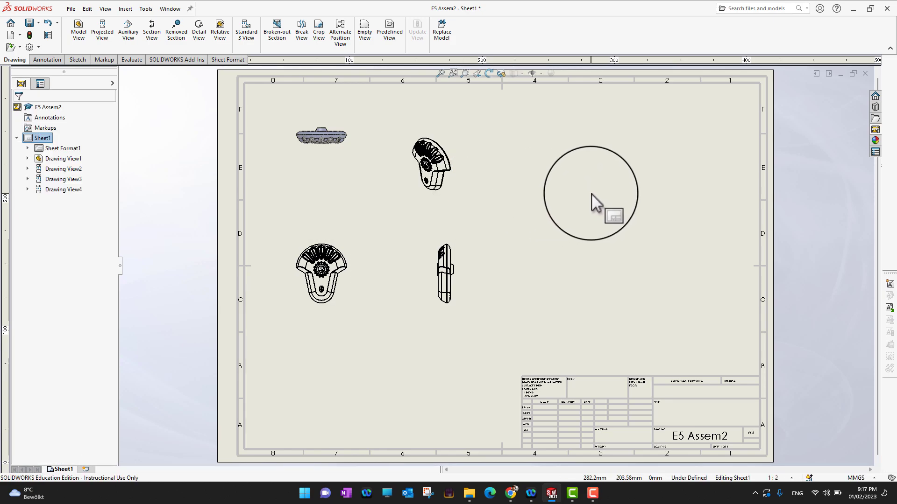
left_click(590, 194)
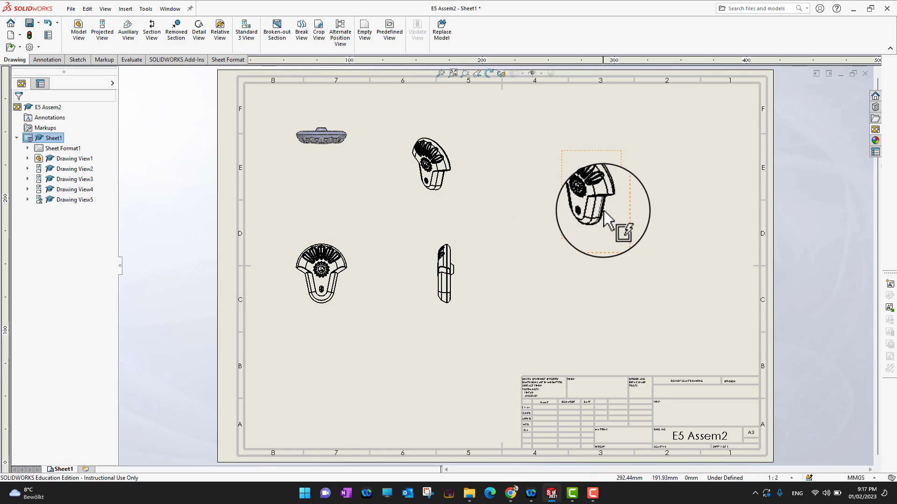
left_click_drag(605, 240, 604, 270)
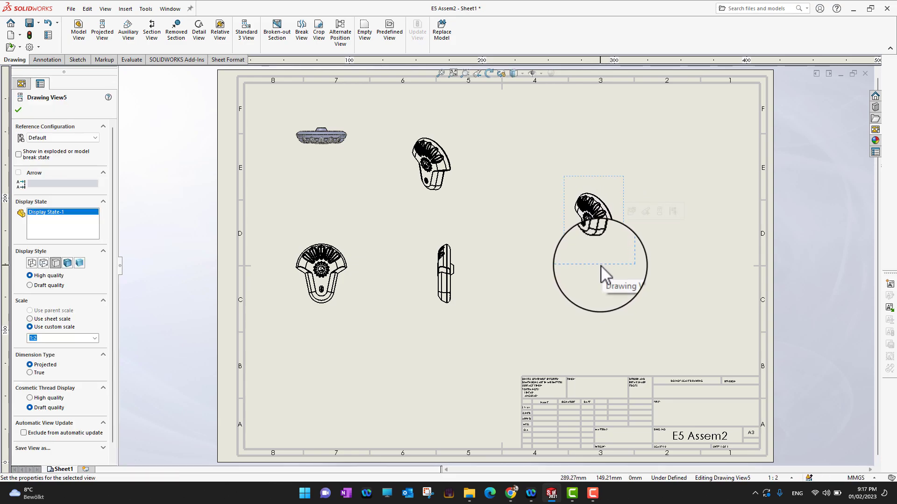
left_click(18, 155)
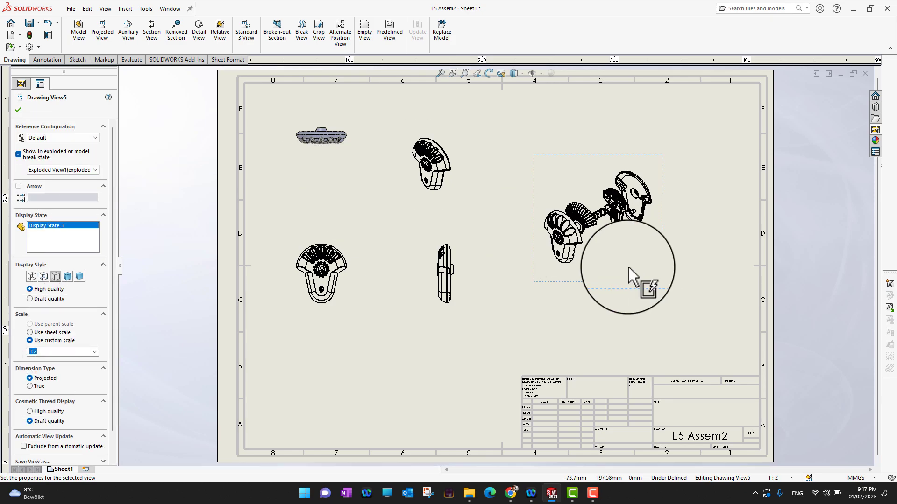
left_click(18, 110)
Examine the exploded isometric view up close and its placement on the sheet.
middle_click_drag(727, 277, 723, 281)
scroll(676, 266, "down", 5)
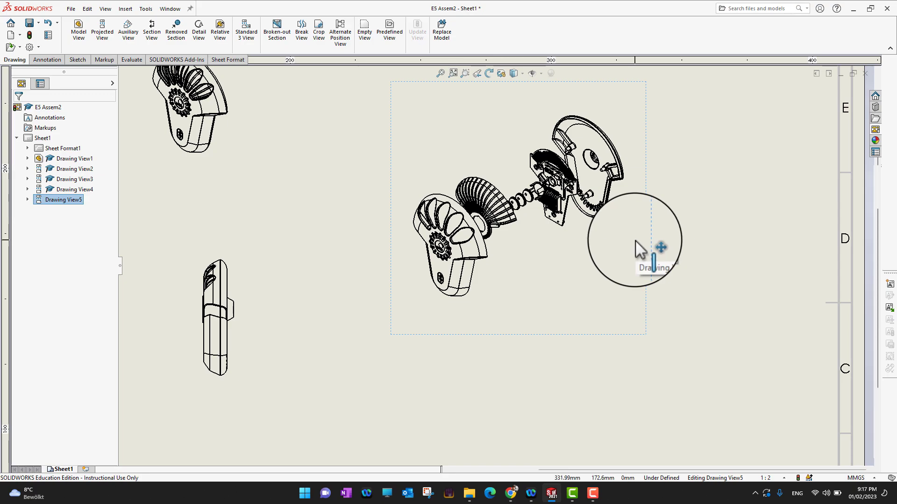
scroll(636, 240, "up", 2)
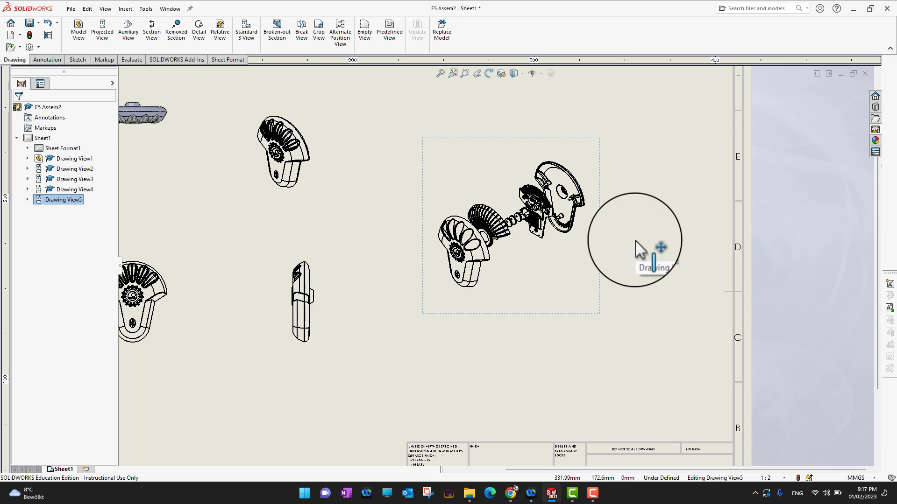
scroll(635, 240, "up", 3)
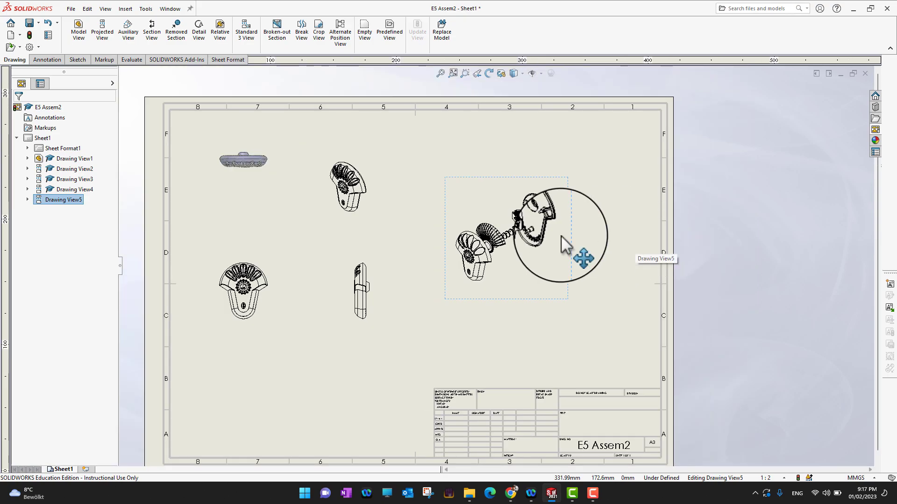
scroll(537, 247, "down", 3)
scroll(525, 242, "up", 3)
scroll(491, 244, "down", 4)
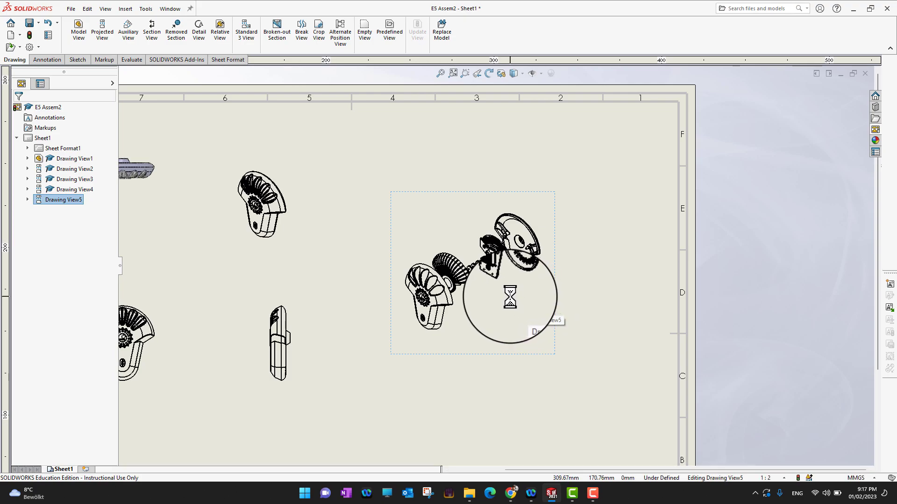
scroll(494, 302, "up", 2)
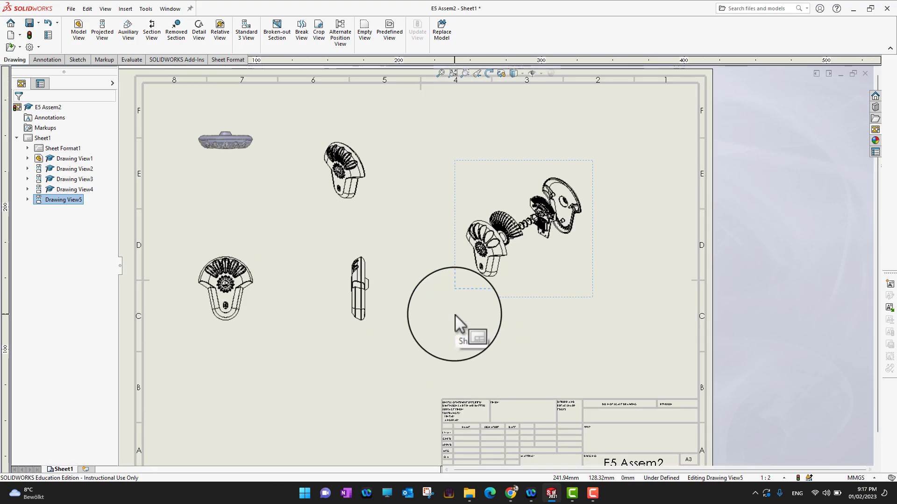